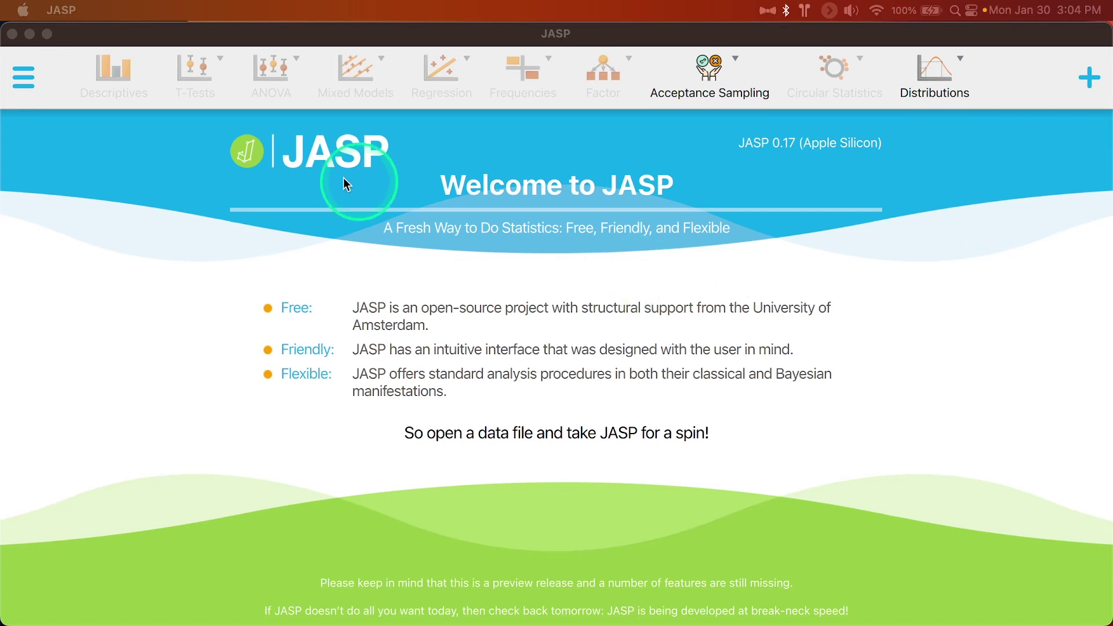
Open JASP's main menu from the Welcome to JASP page.
left_click(25, 81)
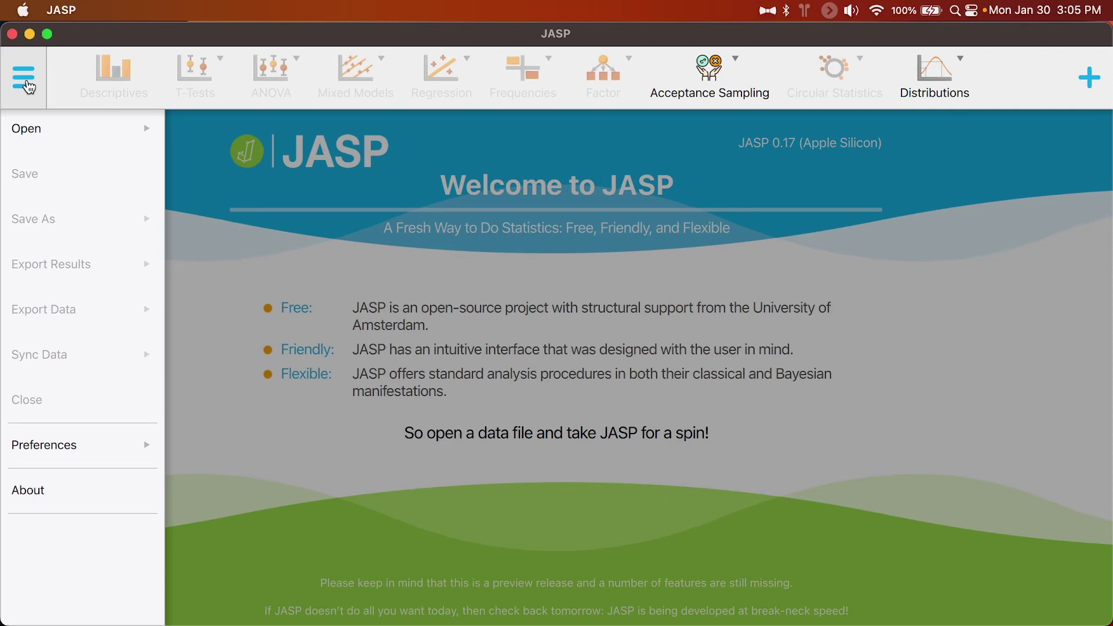
Open the Sleep dataset from the Descriptives data library and add a classical Independent Samples T-Test.
left_click(79, 122)
left_click(231, 337)
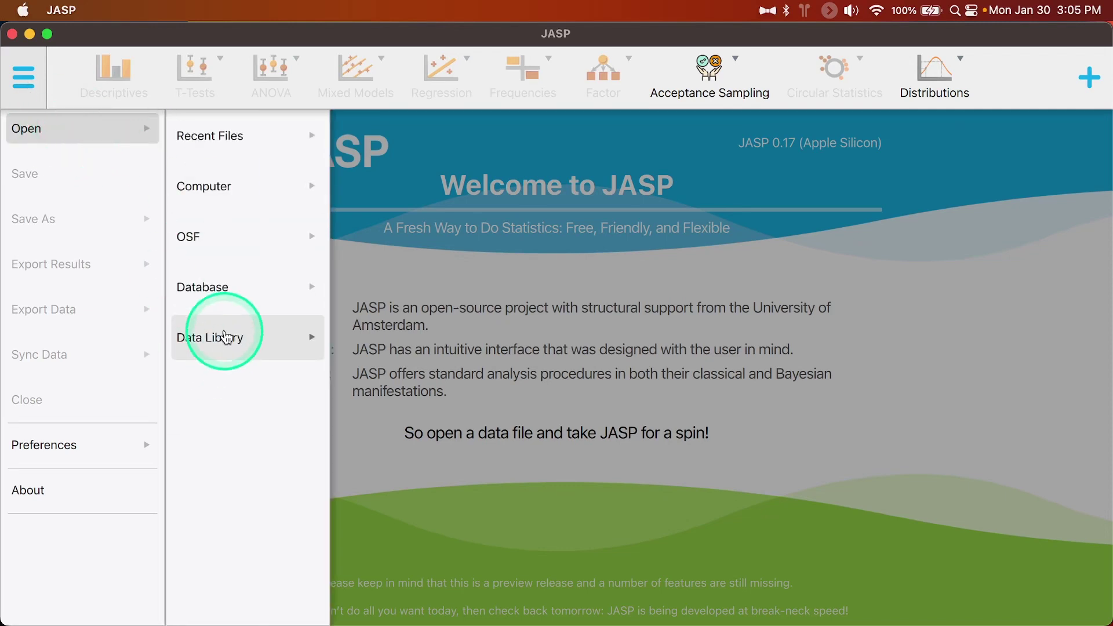
left_click(451, 255)
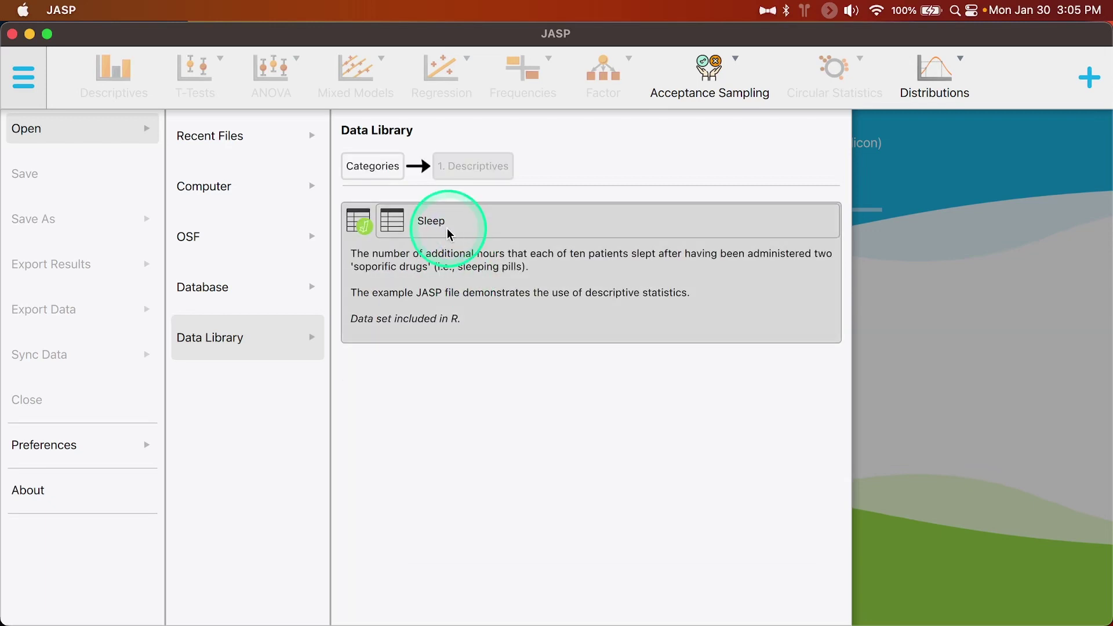
left_click(449, 234)
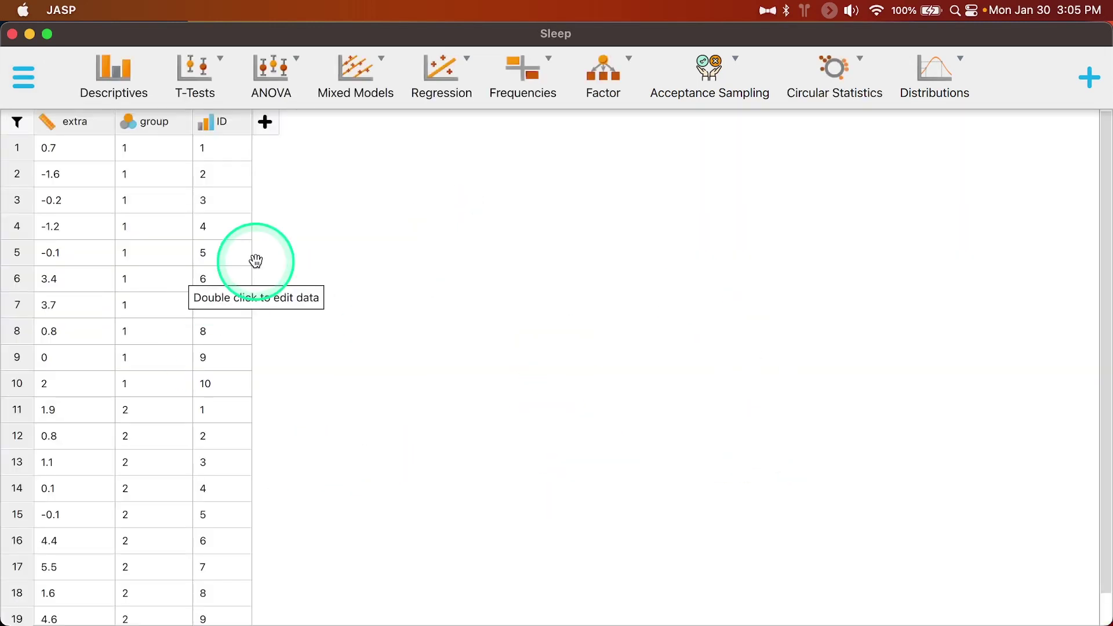
left_click(197, 72)
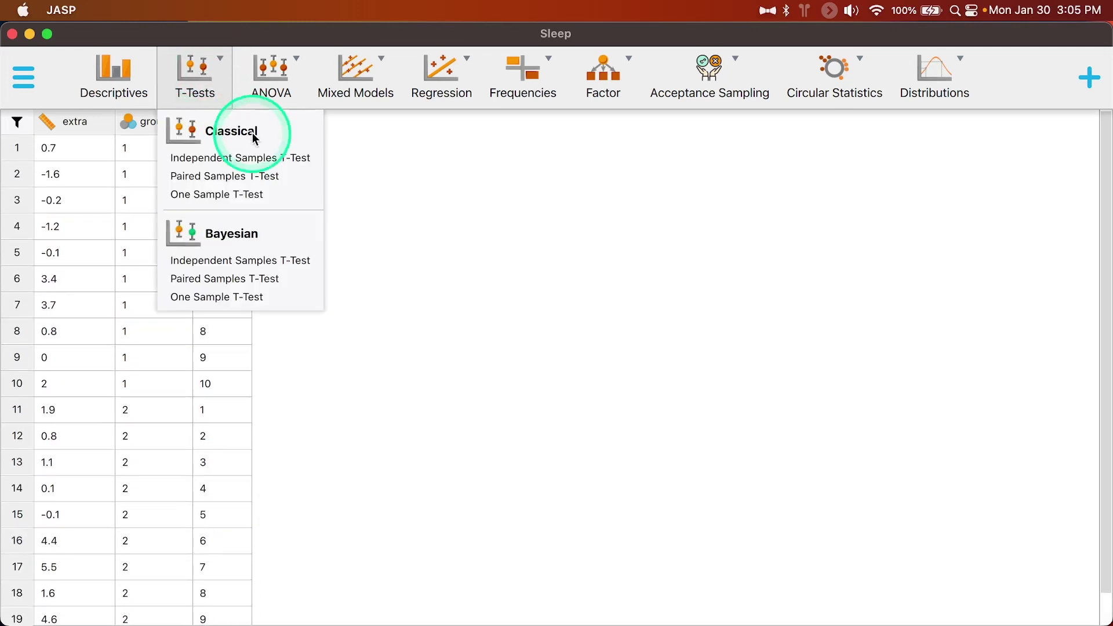
left_click(256, 159)
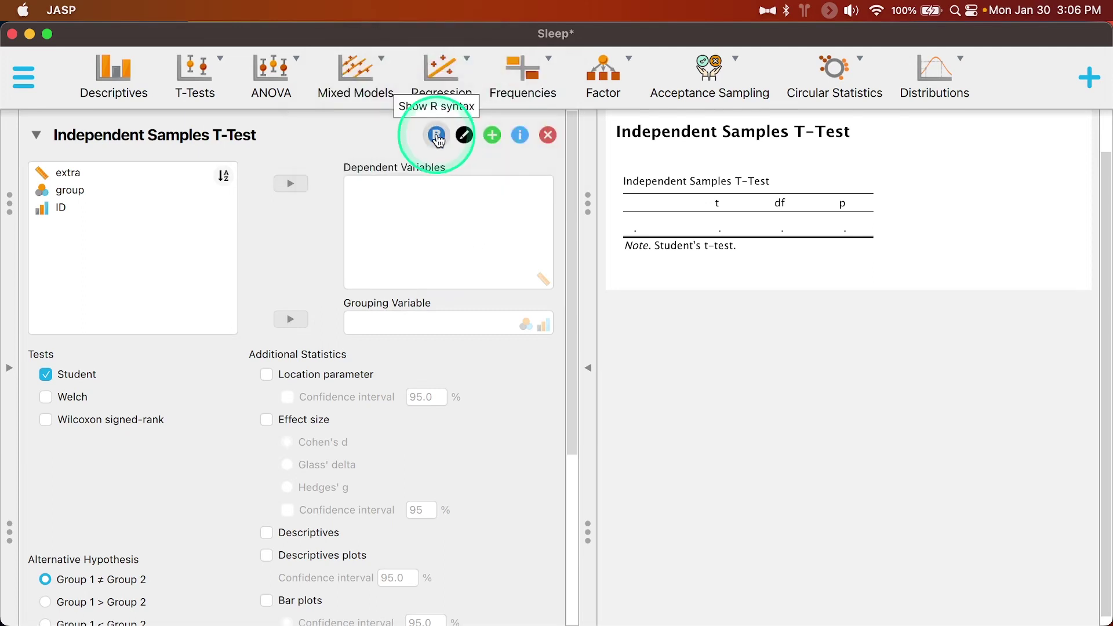
Switch the Independent Samples T-Test to R syntax view.
left_click(436, 136)
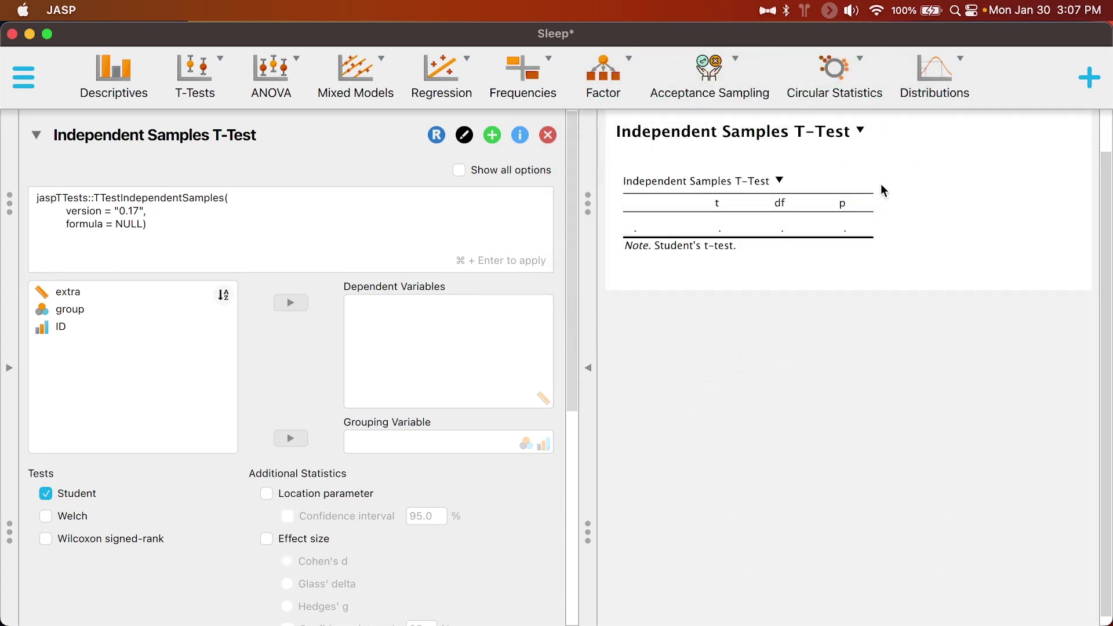
Set extra as the dependent variable and group as the grouping variable.
left_click(66, 292)
left_click(303, 307)
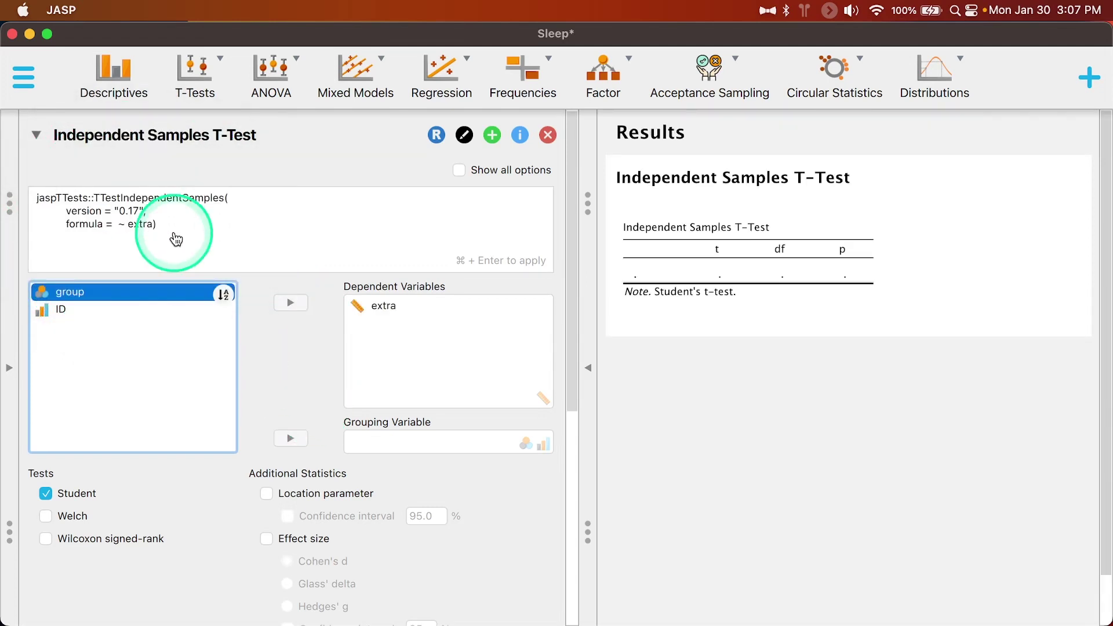
left_click_drag(75, 293, 399, 440)
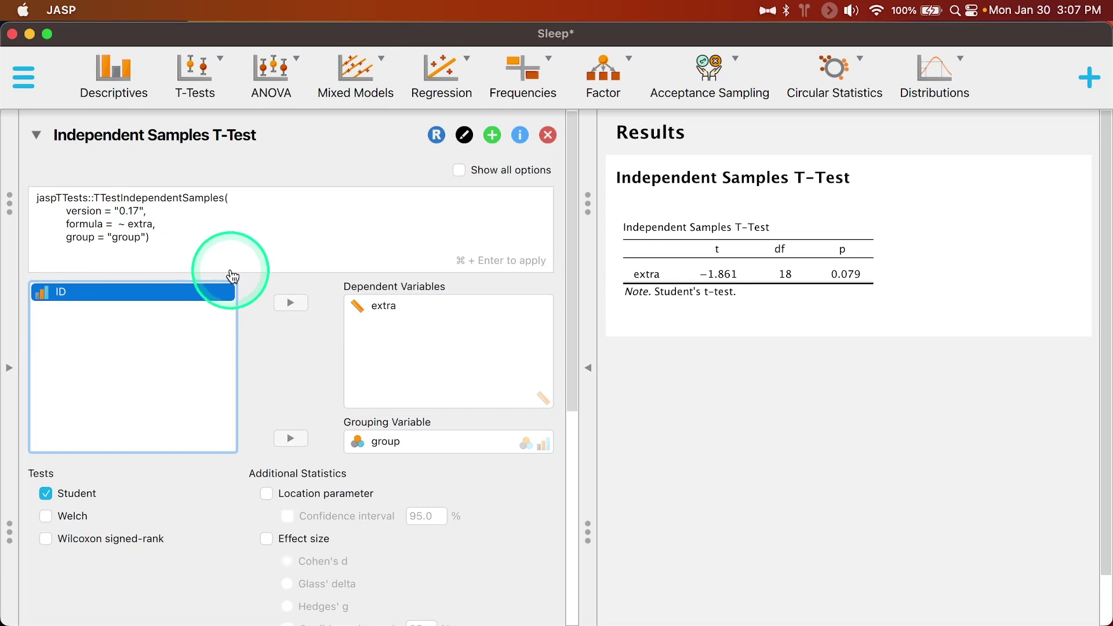
Enable the Cohen's d effect size with its 95% confidence interval.
scroll(224, 460, "down", 3)
scroll(224, 459, "up", 2)
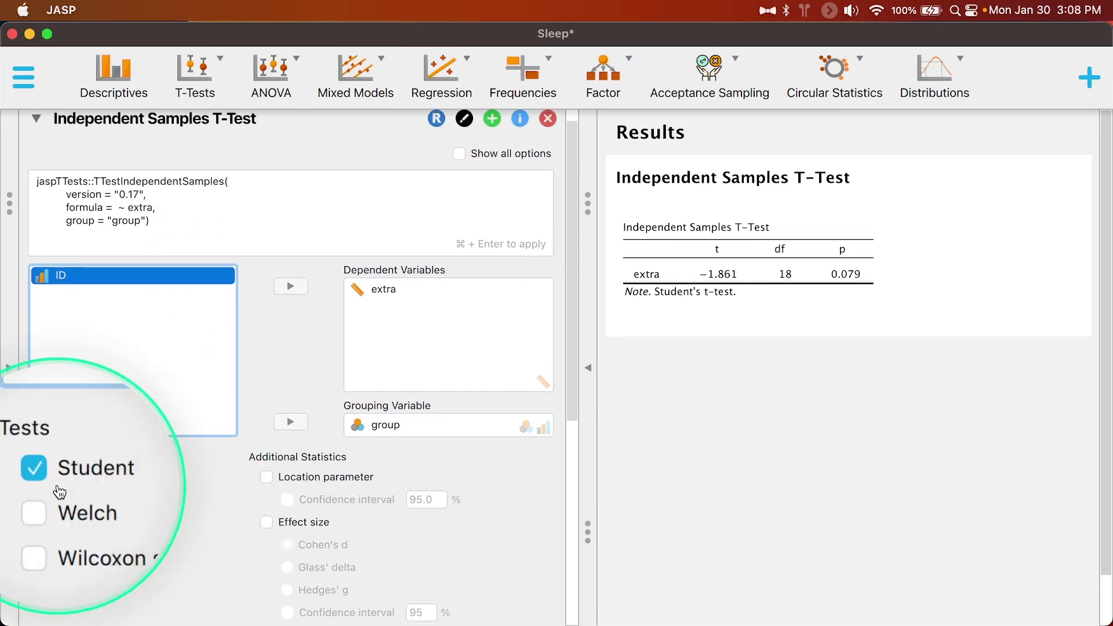
scroll(200, 449, "down", 5)
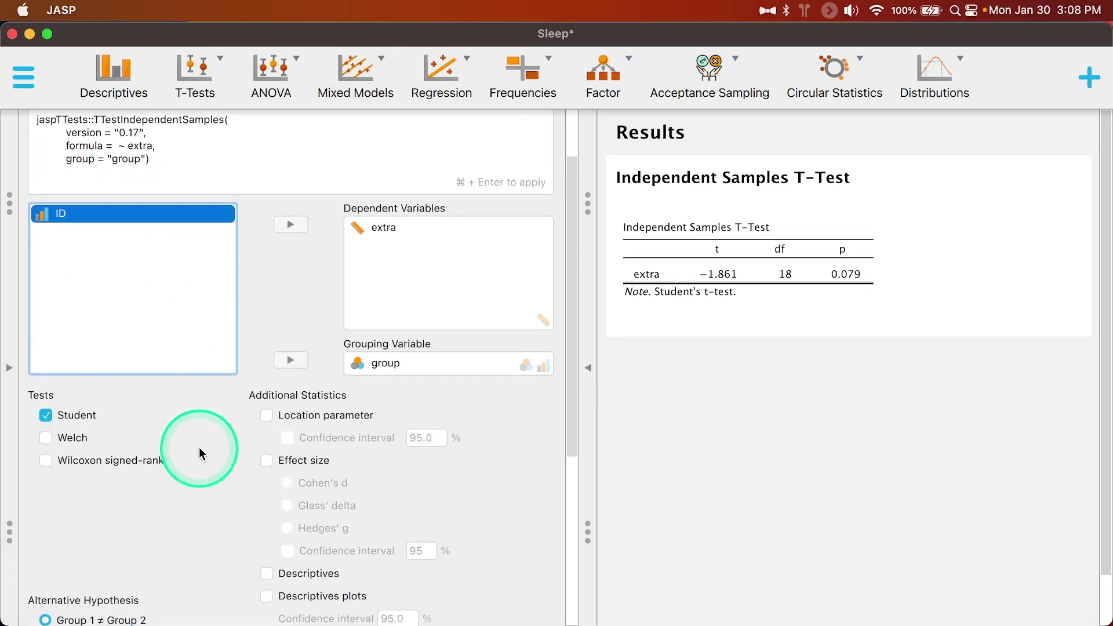
scroll(199, 449, "up", 3)
scroll(200, 449, "down", 3)
left_click(267, 444)
scroll(267, 406, "down", 1)
left_click(266, 366)
left_click(286, 389)
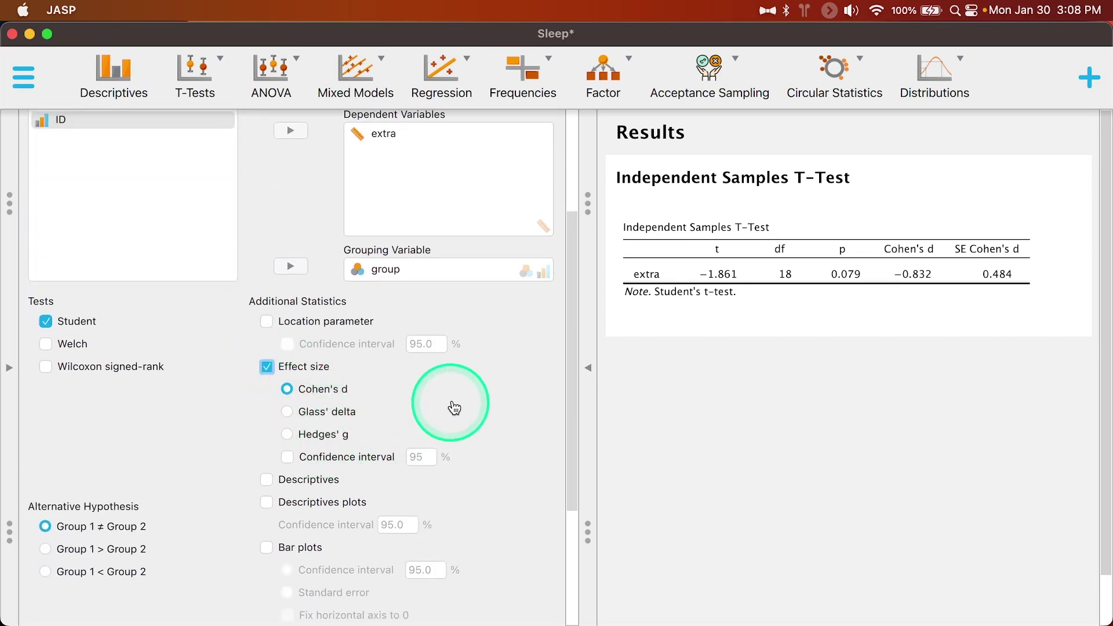
left_click(325, 456)
scroll(422, 434, "up", 5)
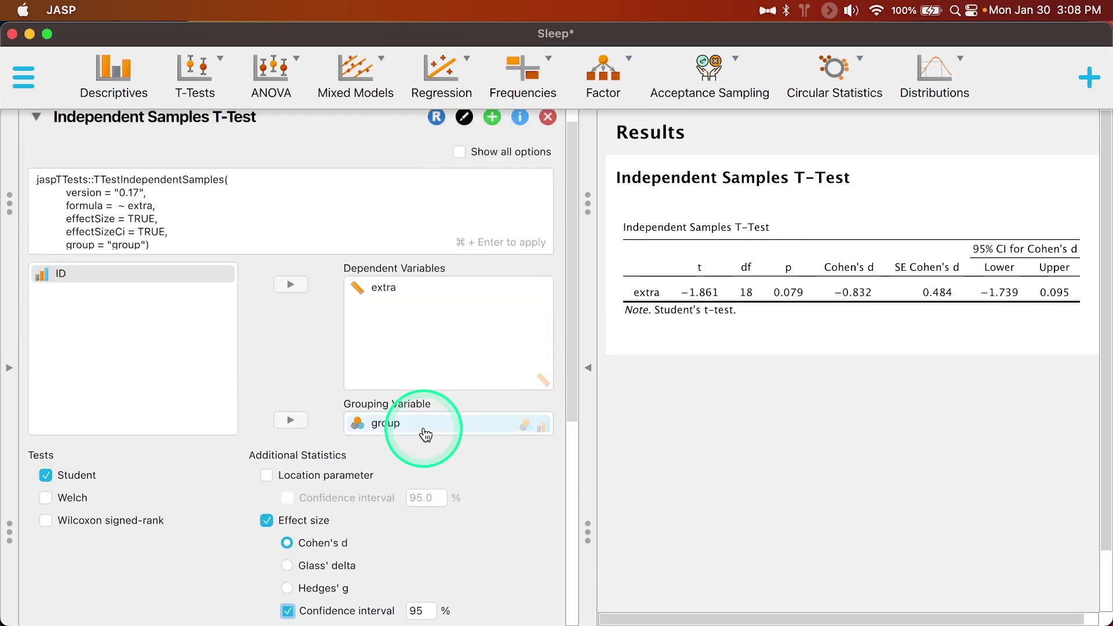
Change effectSizeCi from TRUE to FALSE in the R syntax and apply it.
left_click(166, 233)
key("BackSpace")
key("BackSpace")
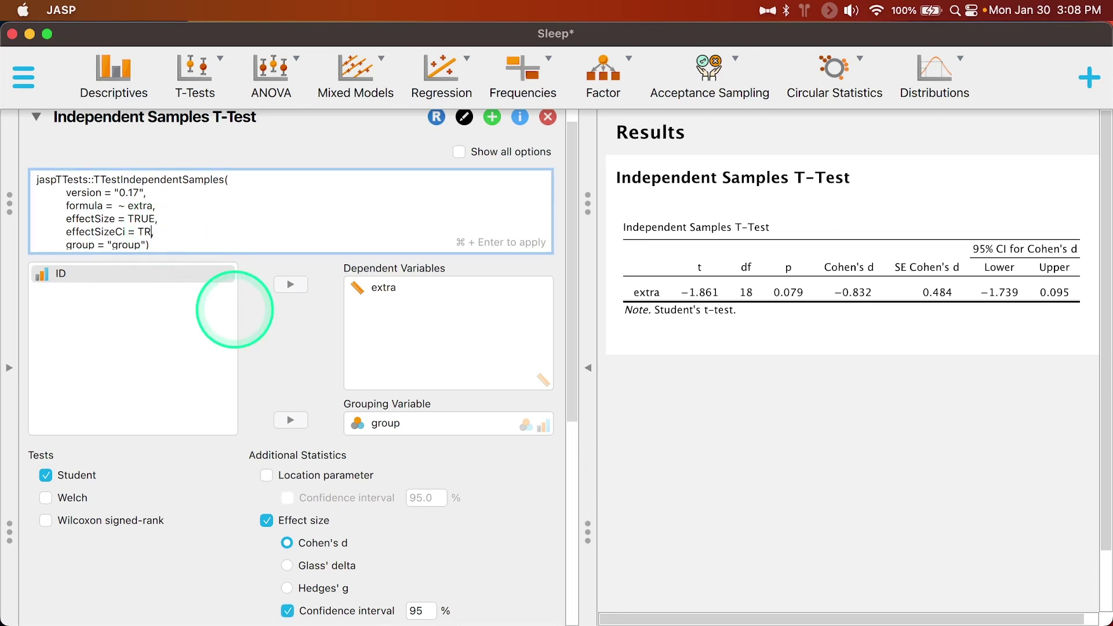
key("BackSpace")
type("FALSE")
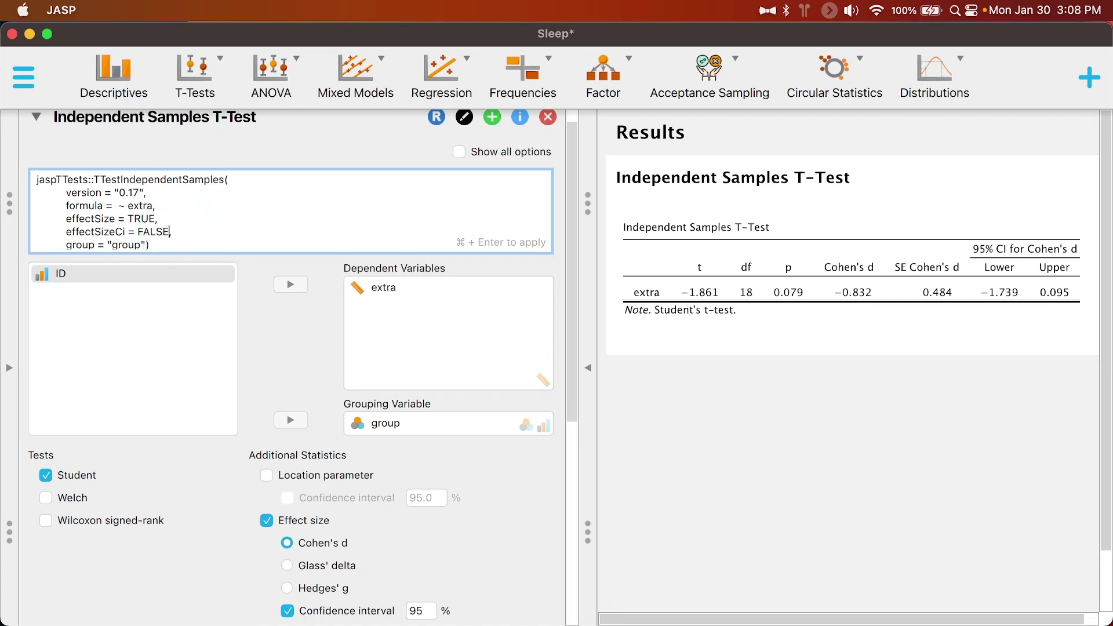
key("super+Return")
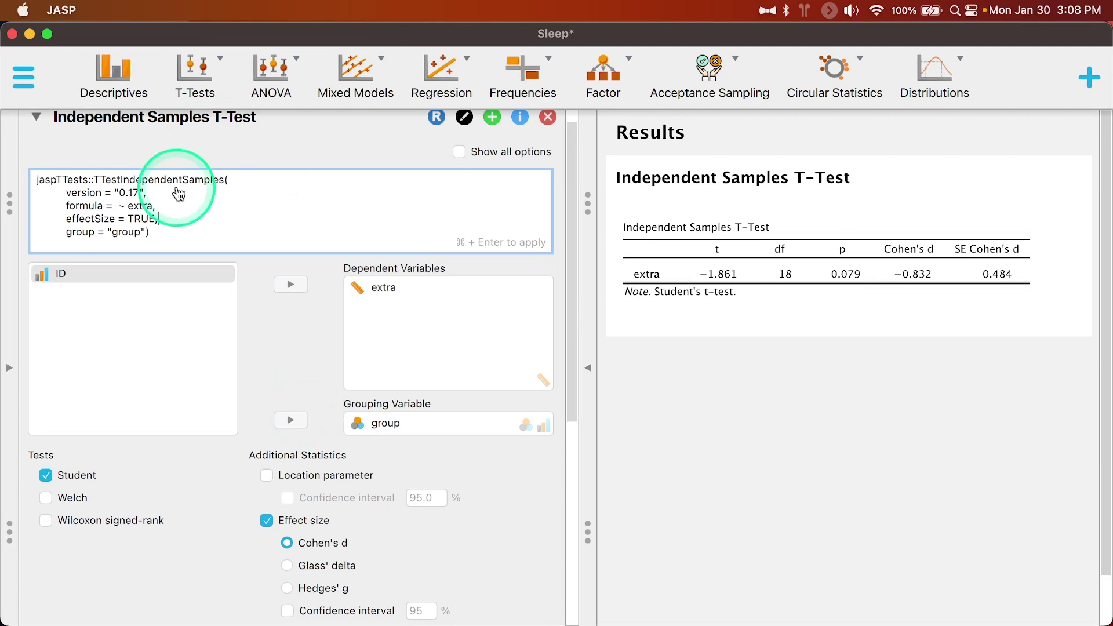
key("cmd+shift+space")
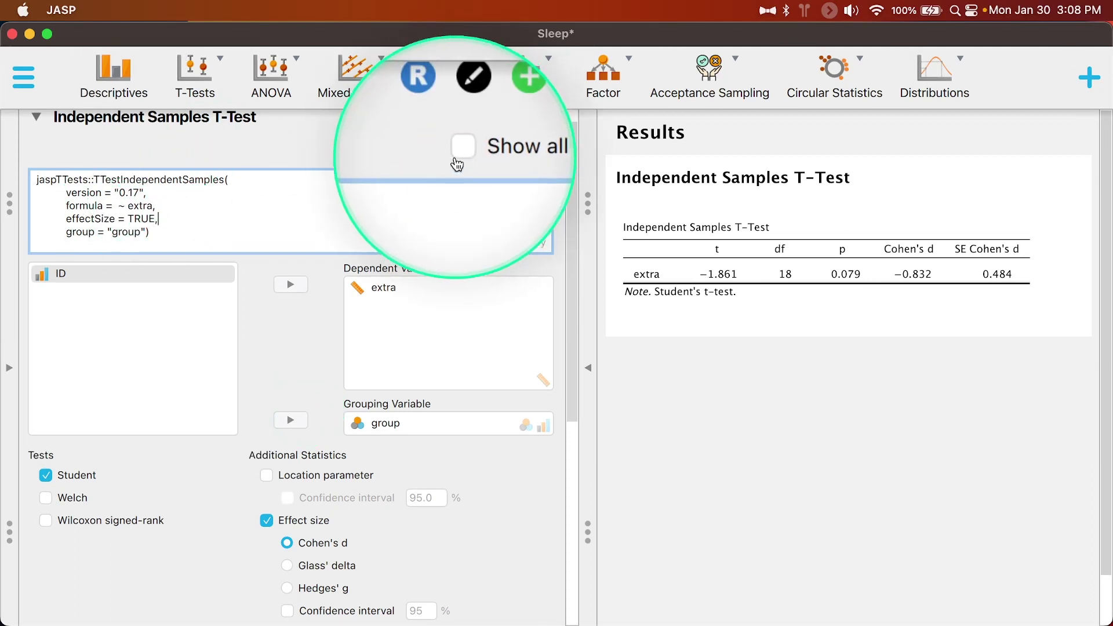
Show every analysis option in the R syntax and locate the effectSizeCi line.
left_click(459, 153)
scroll(142, 197, "down", 3)
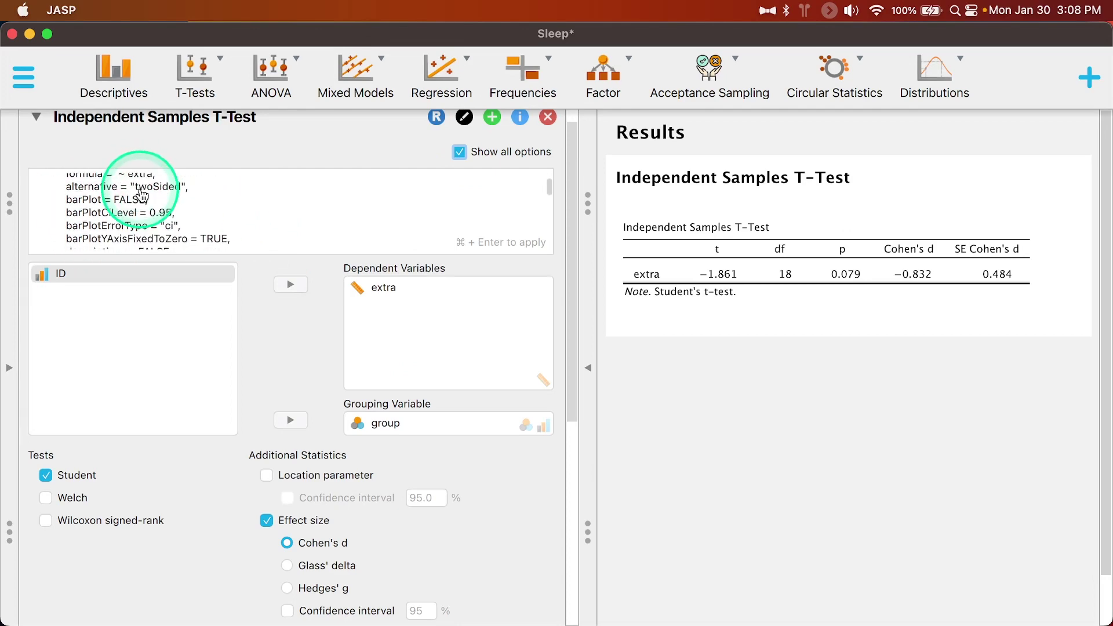
scroll(142, 197, "down", 3)
scroll(199, 509, "down", 5)
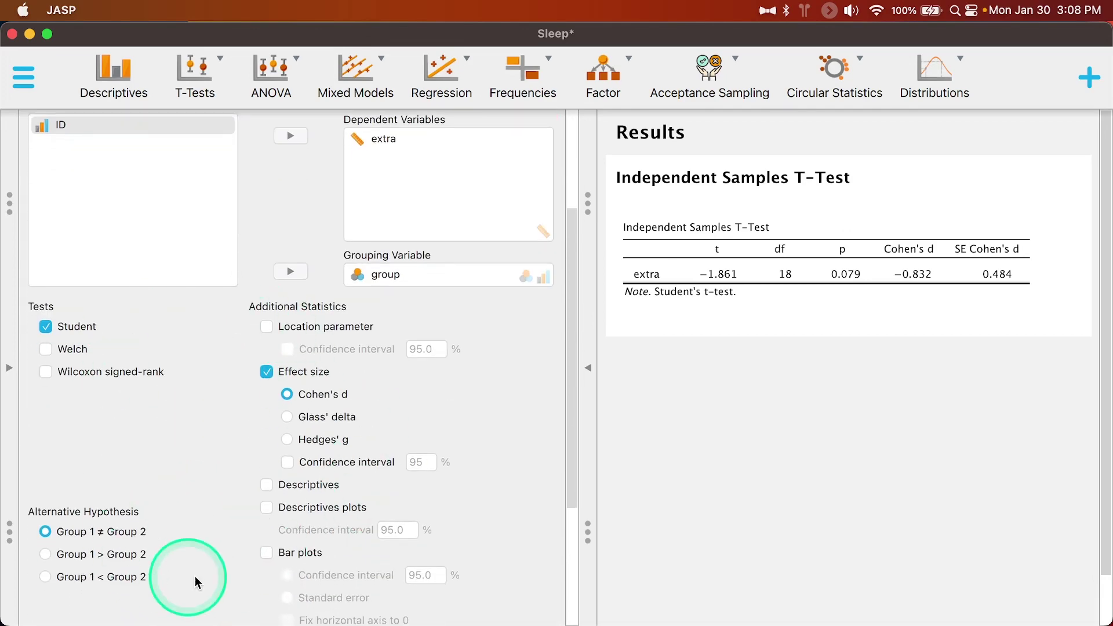
scroll(183, 512, "down", 5)
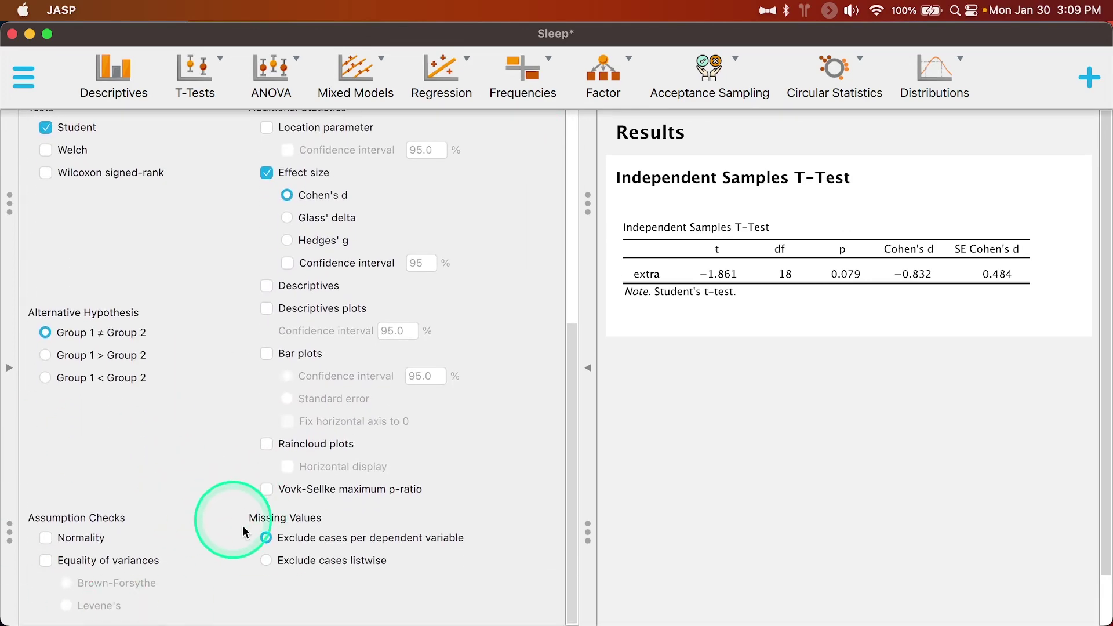
scroll(342, 526, "up", 10)
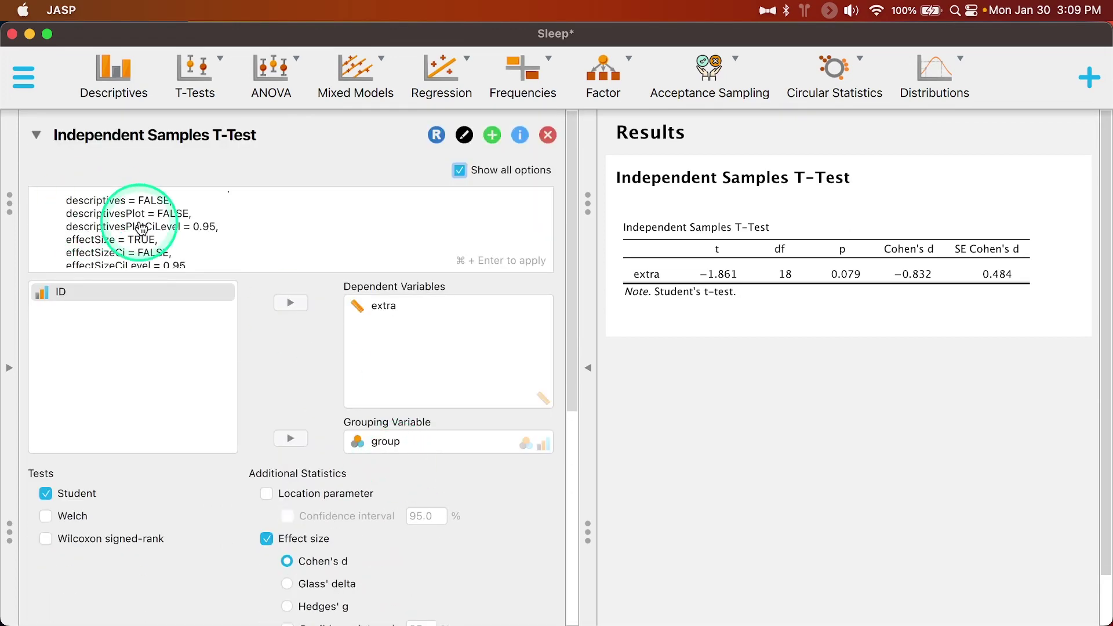
scroll(145, 244, "down", 1)
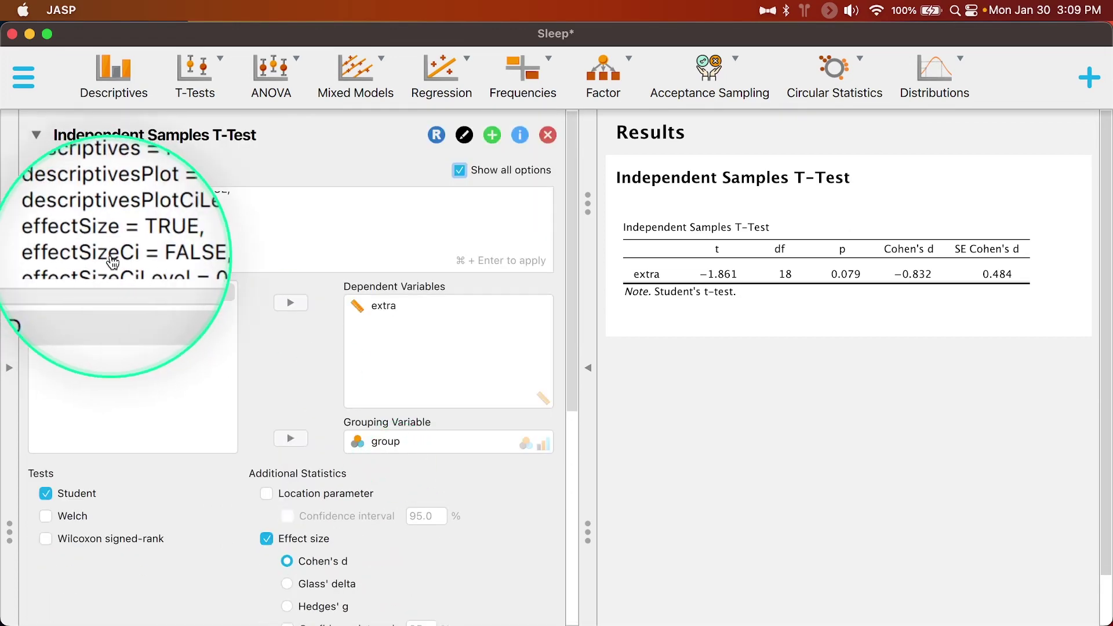
Replace FALSE with TRUE on the effectSizeCi line.
left_click(163, 262)
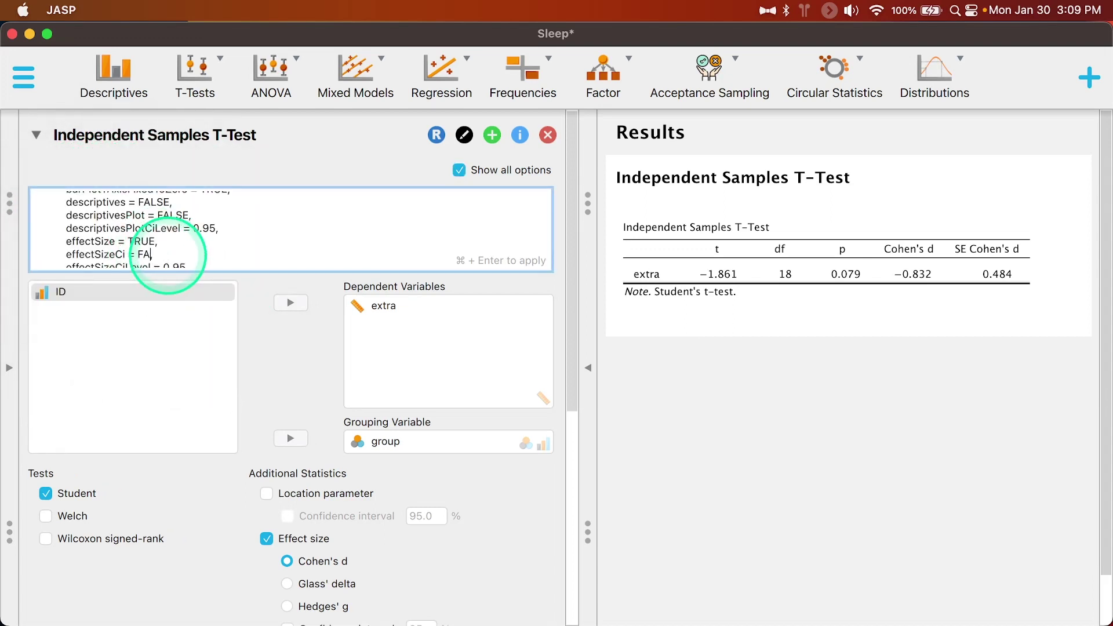
key("BackSpace")
key("BackSpace")
scroll(236, 385, "down", 3)
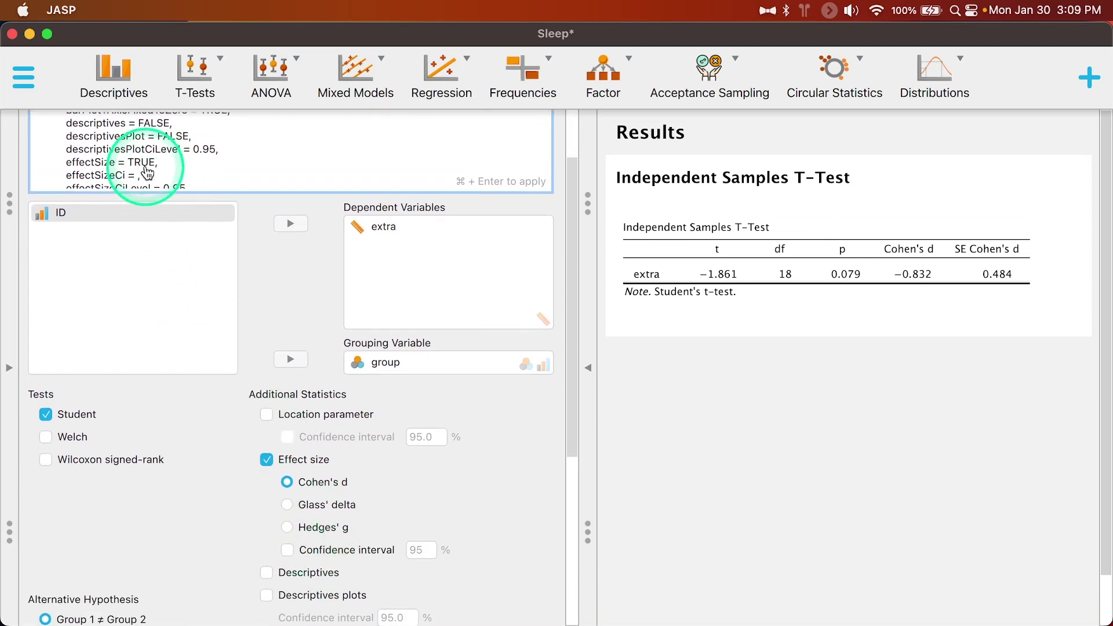
type("TRUE,")
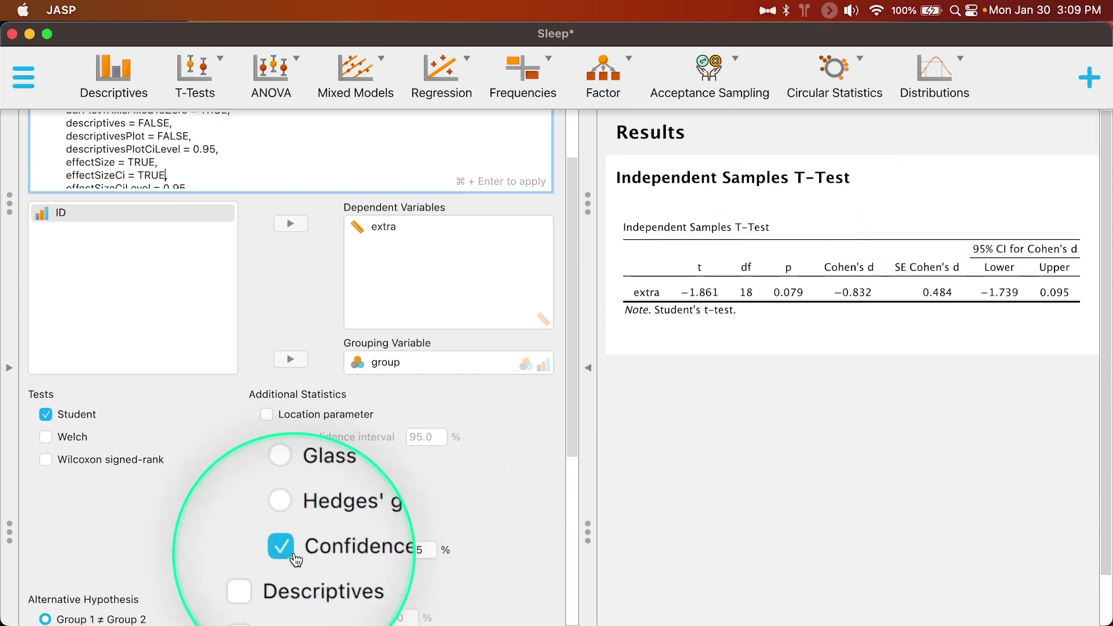
scroll(439, 515, "up", 3)
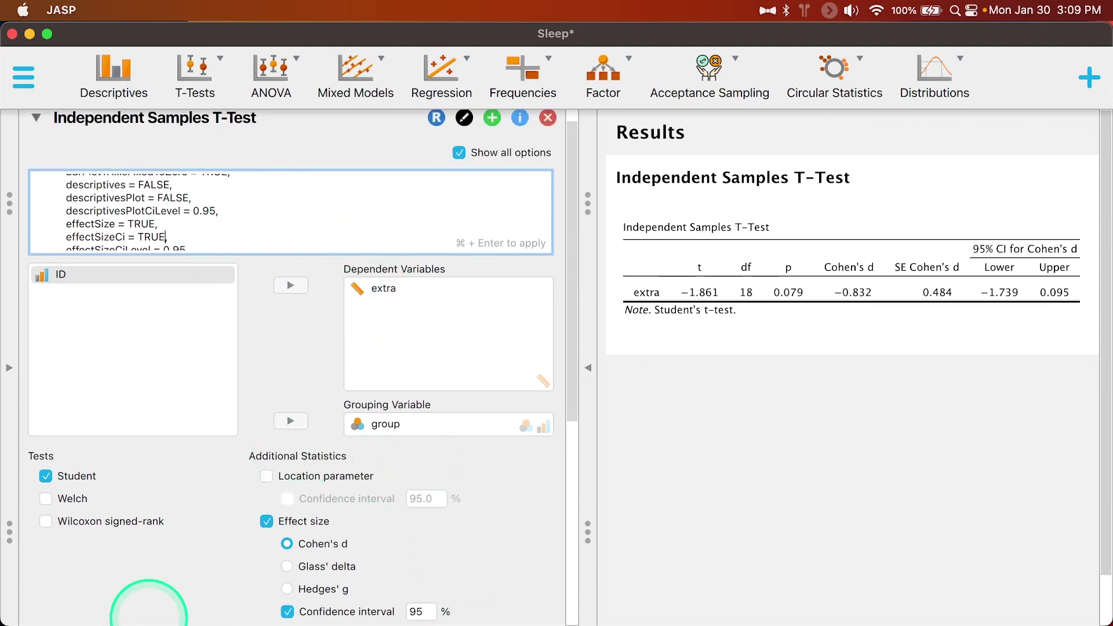
scroll(282, 424, "down", 3)
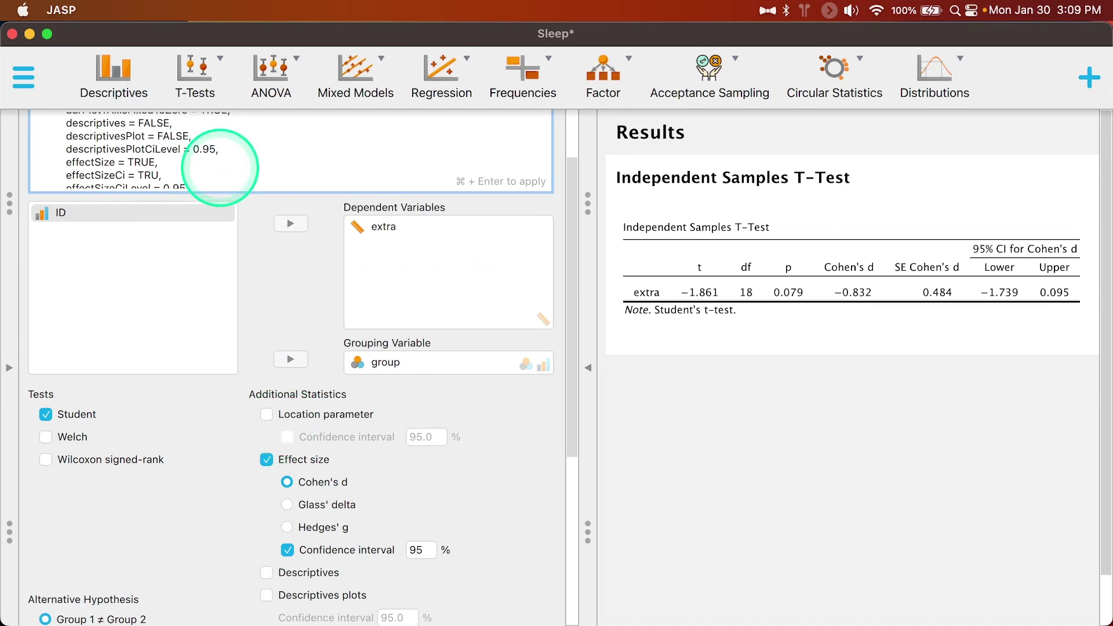
Apply the syntax and dismiss the resulting 'TRU' object not found error.
key("super+Return")
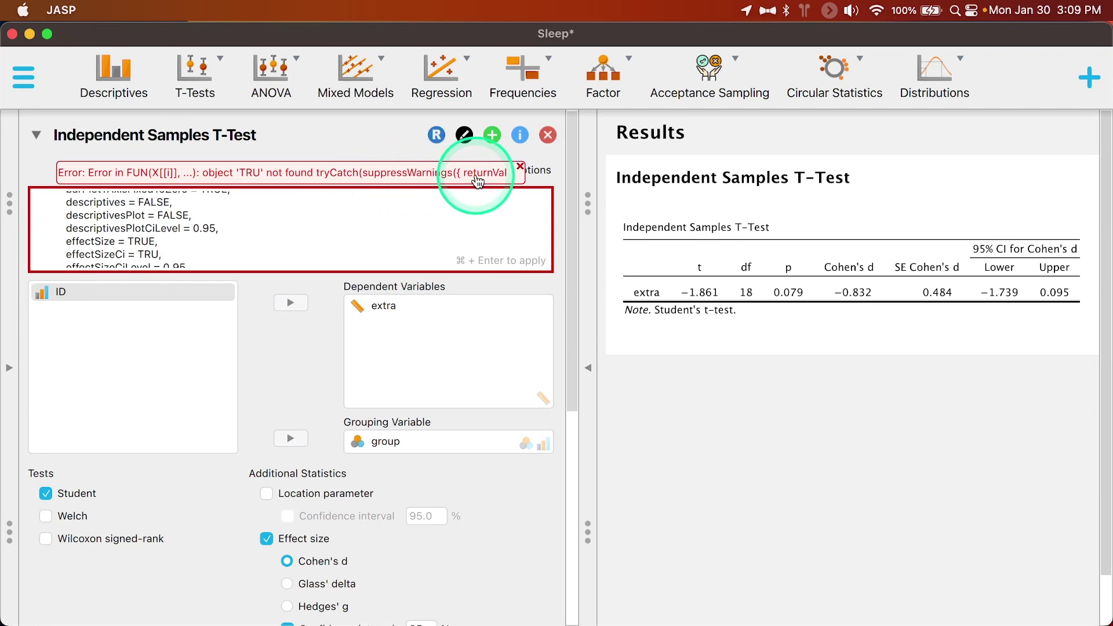
scroll(151, 244, "down", 5)
scroll(152, 239, "up", 6)
scroll(152, 239, "down", 3)
scroll(152, 239, "up", 8)
scroll(153, 239, "down", 1)
scroll(174, 232, "up", 2)
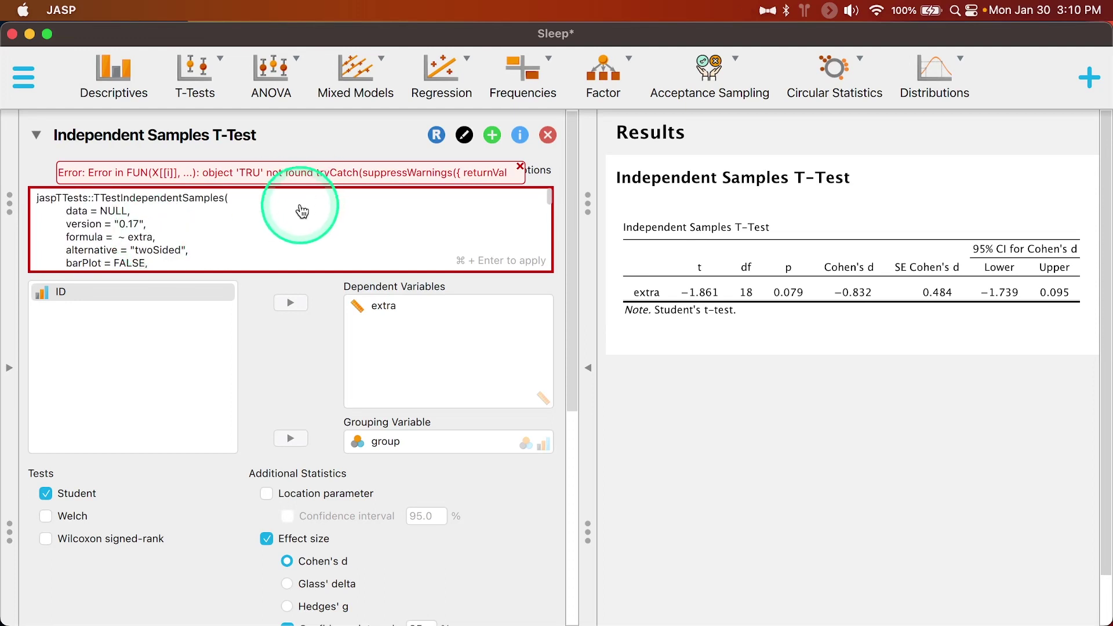
left_click(520, 167)
Correct the effectSizeCi value from TRU to TRUE.
scroll(145, 249, "down", 6)
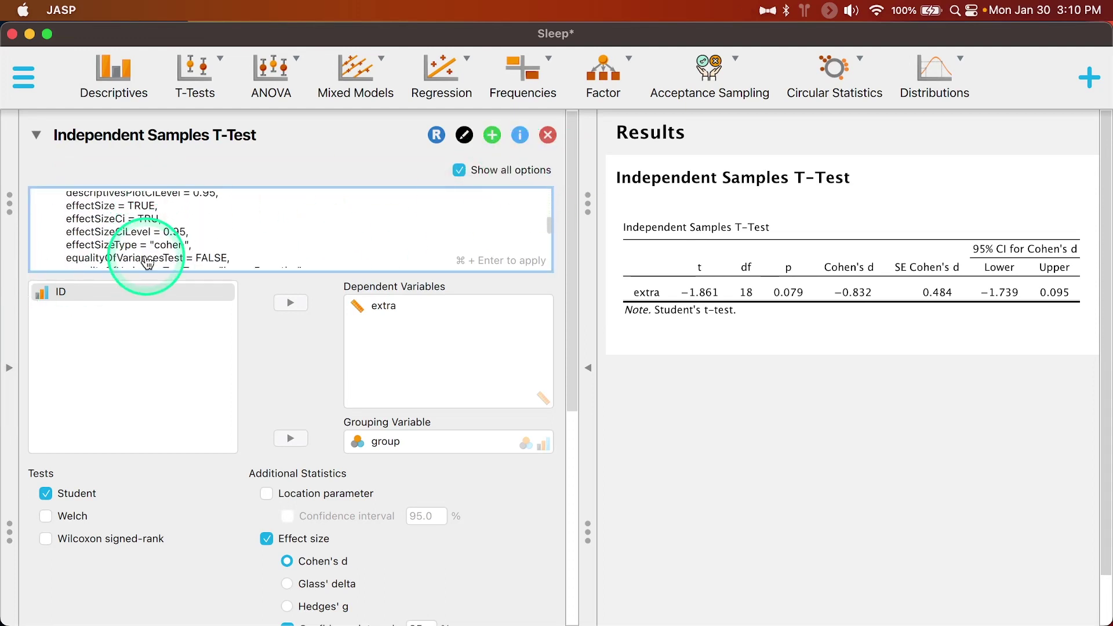
left_click(168, 217)
key("BackSpace")
key("BackSpace")
type("E")
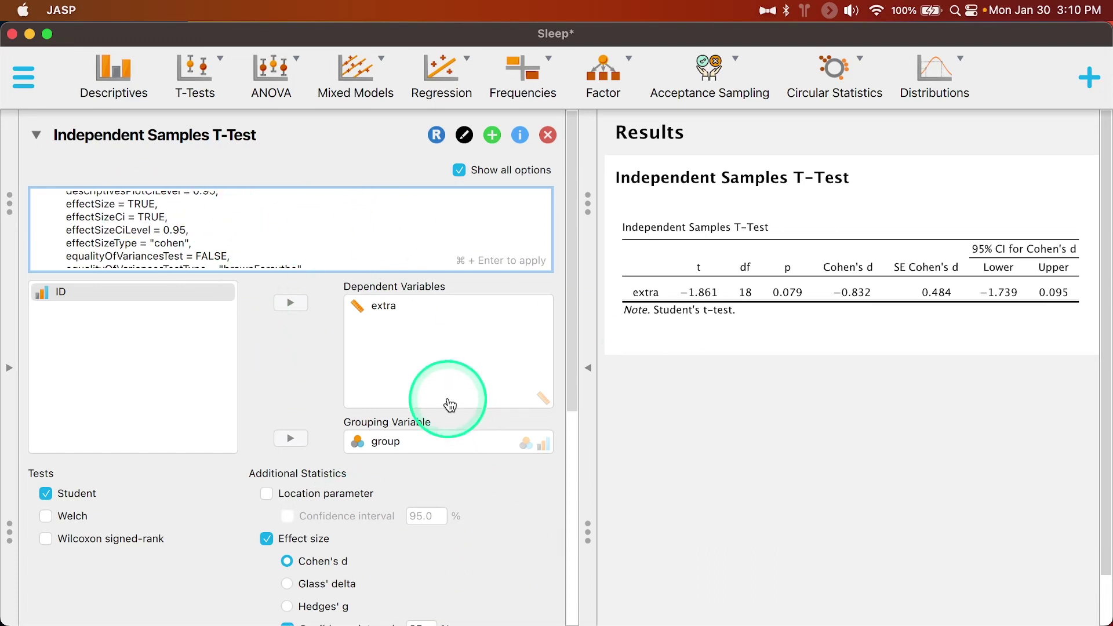
Scroll through the full R syntax of the Independent Samples T-Test.
scroll(209, 229, "down", 5)
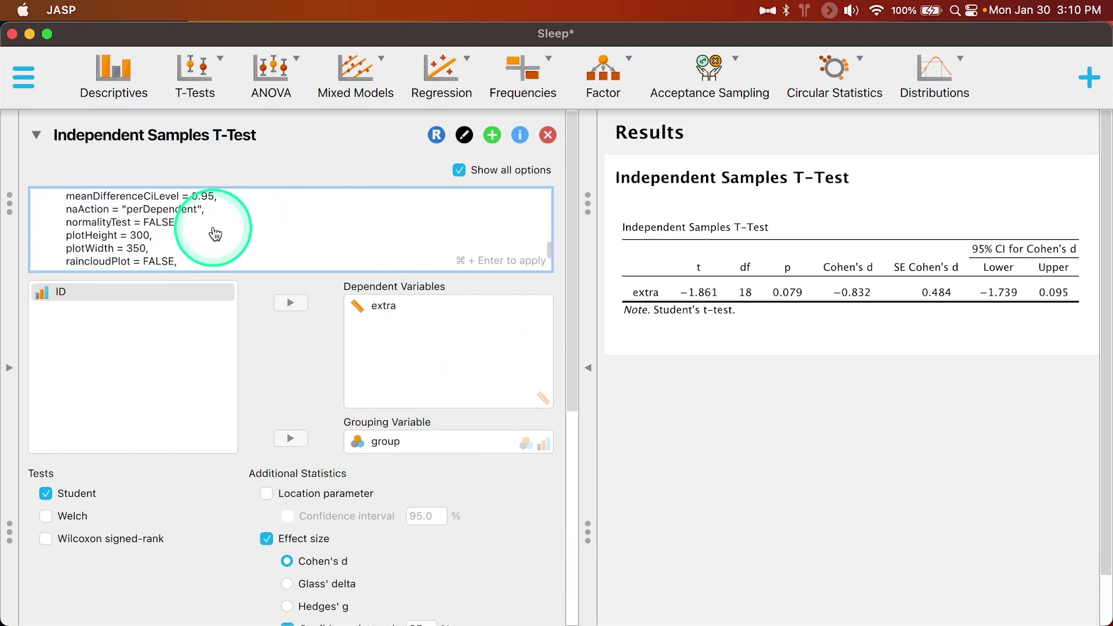
scroll(122, 233, "up", 2)
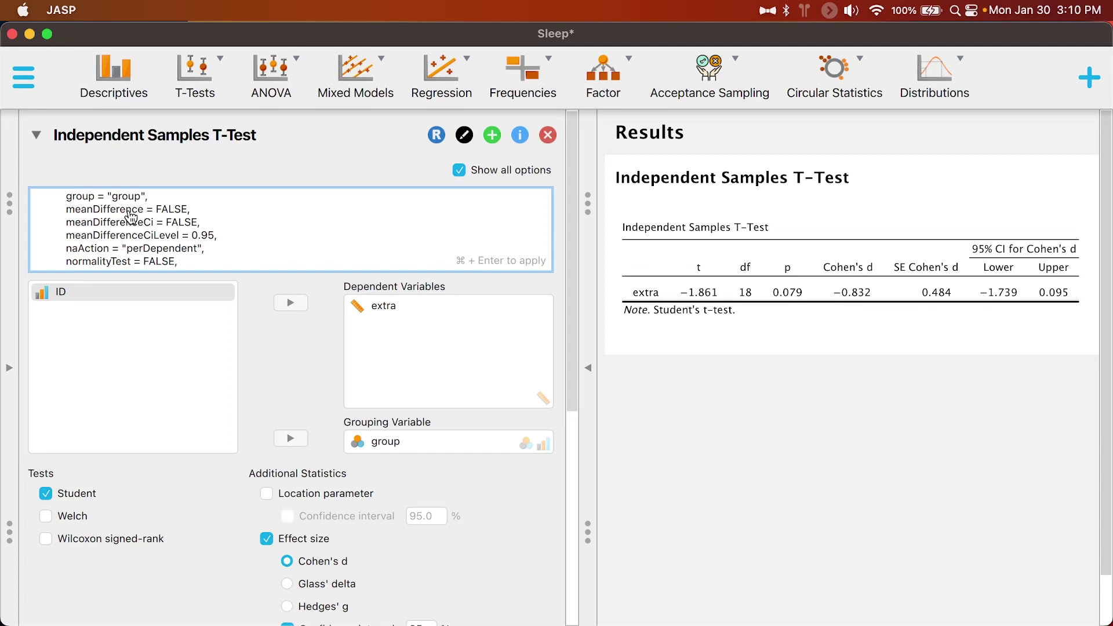
scroll(131, 217, "up", 10)
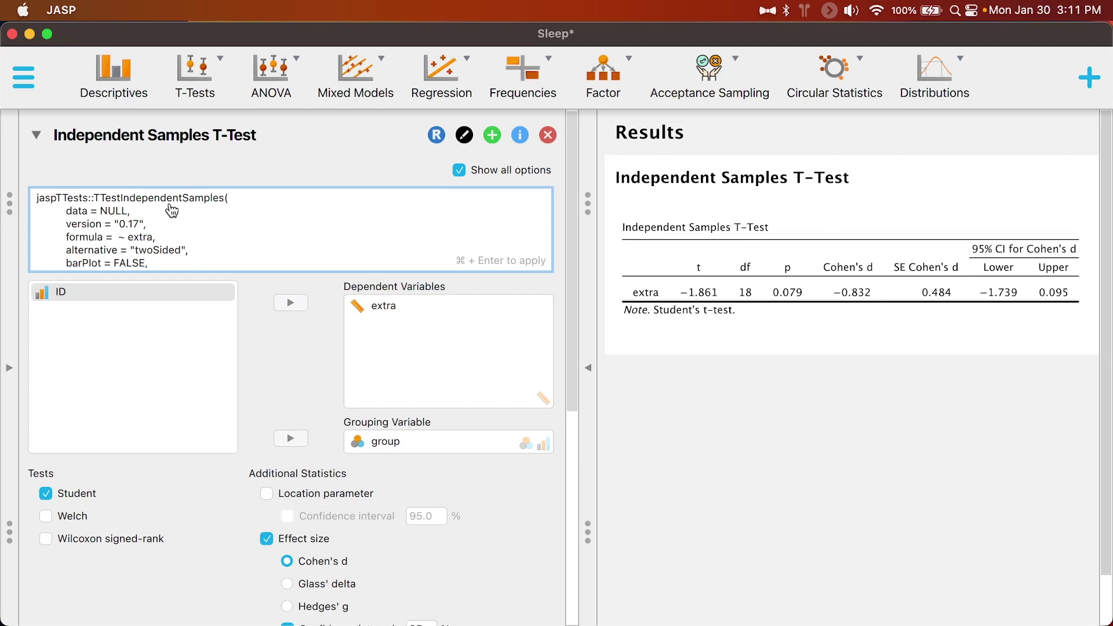
scroll(165, 206, "down", 15)
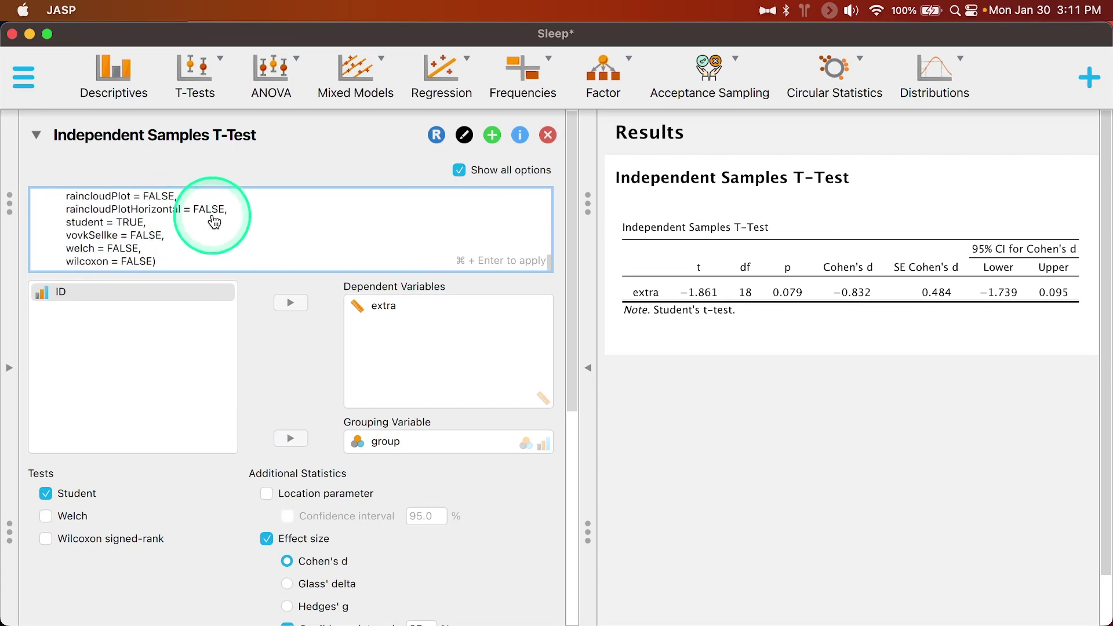
scroll(87, 244, "up", 15)
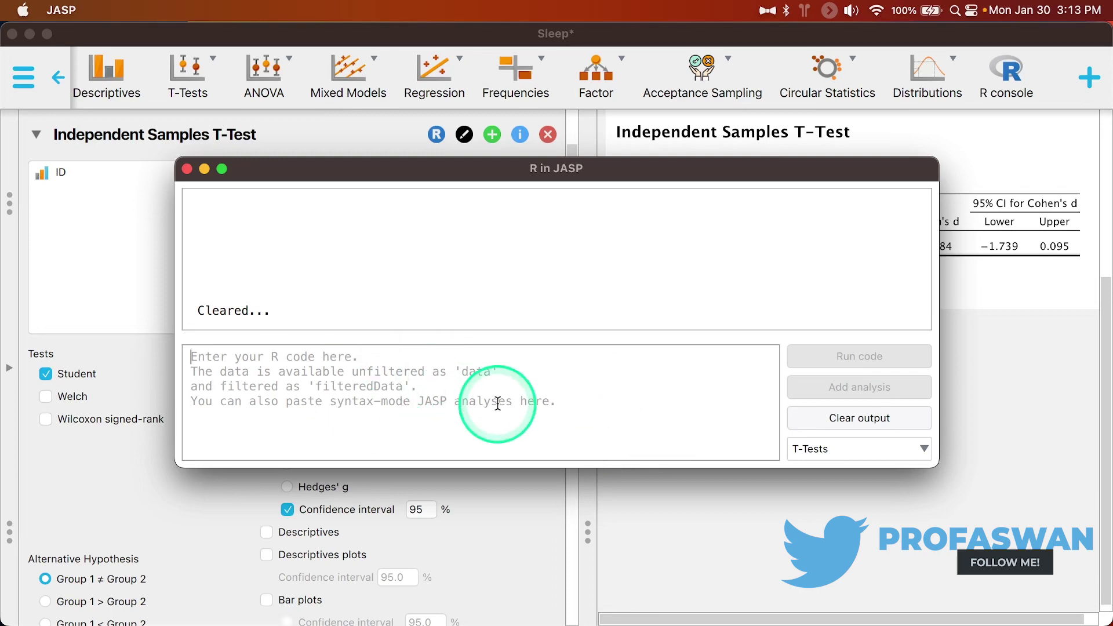
Move the R in JASP window aside and show the second T-Test's R syntax.
left_click_drag(557, 168, 763, 262)
scroll(377, 162, "up", 3)
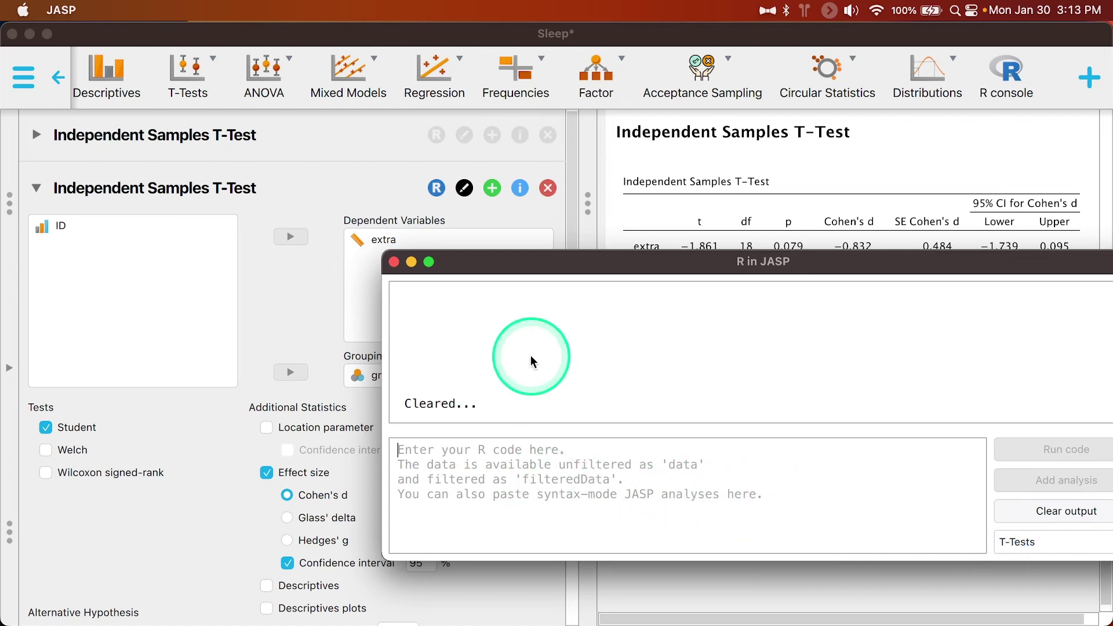
left_click_drag(582, 268, 374, 238)
left_click(436, 188)
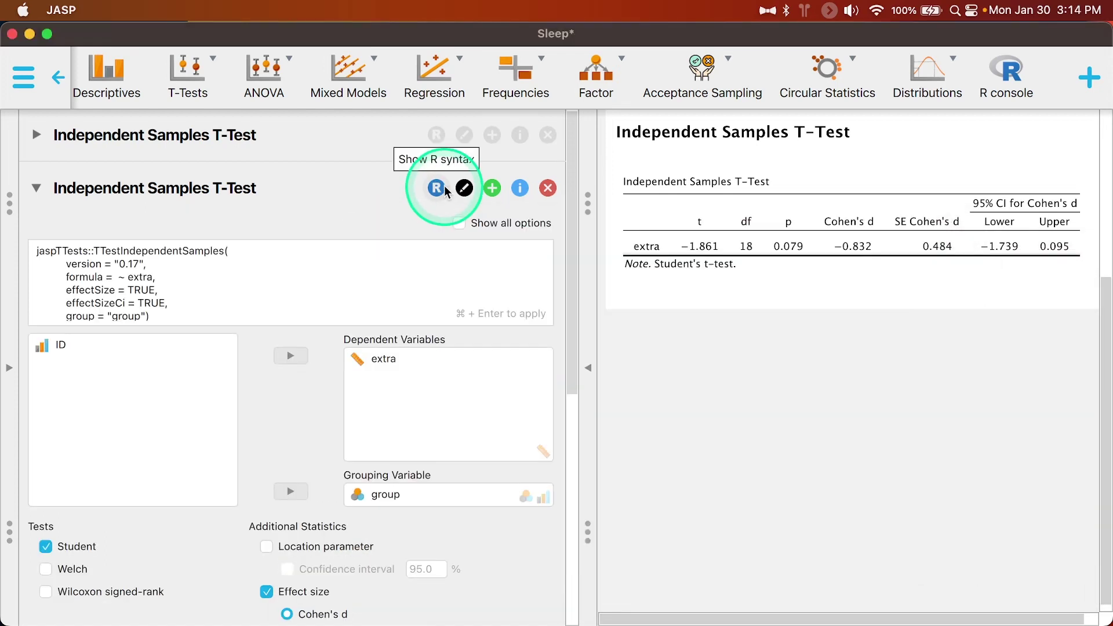
Select the syntax's first line, then bring the R in JASP console back in front.
key("ctrl+Up")
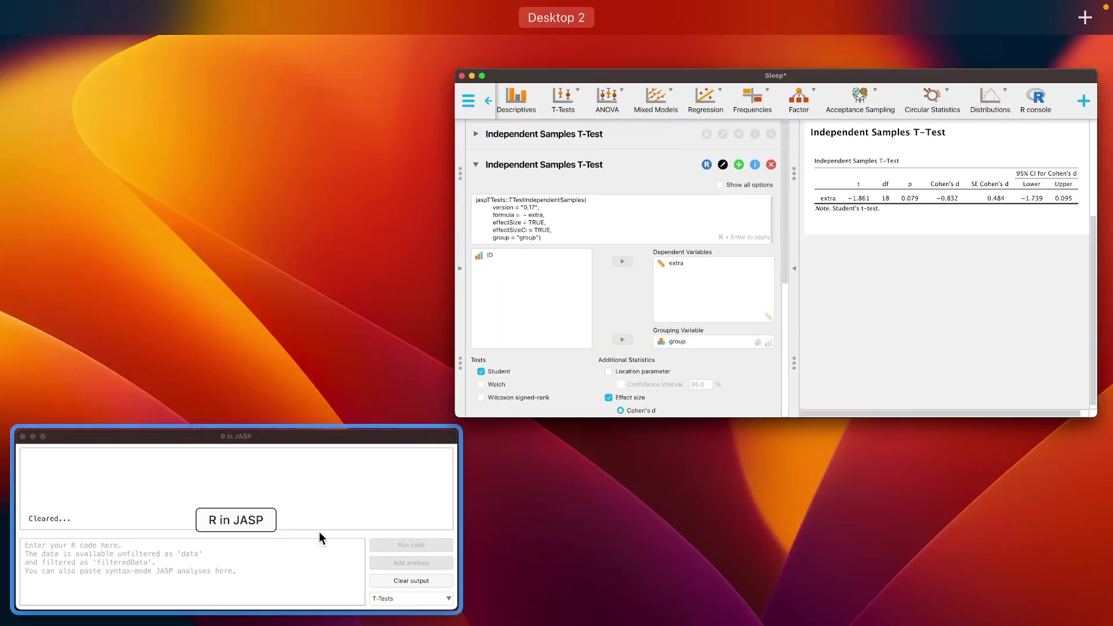
left_click(318, 531)
left_click(168, 310)
left_click_drag(228, 251, 52, 251)
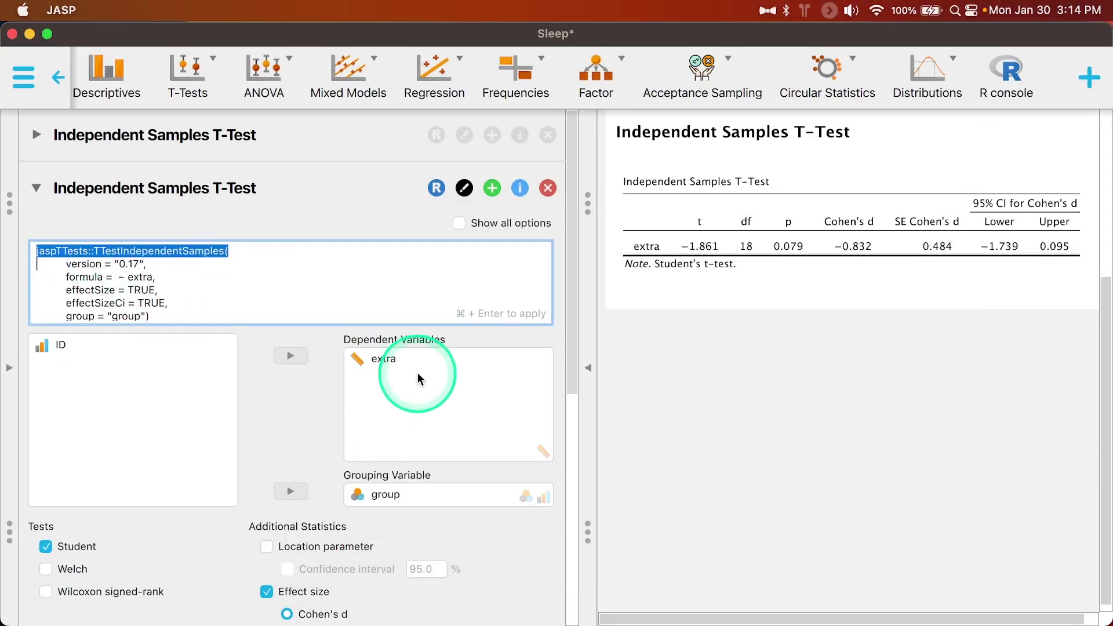
key("ctrl+Up")
left_click(390, 509)
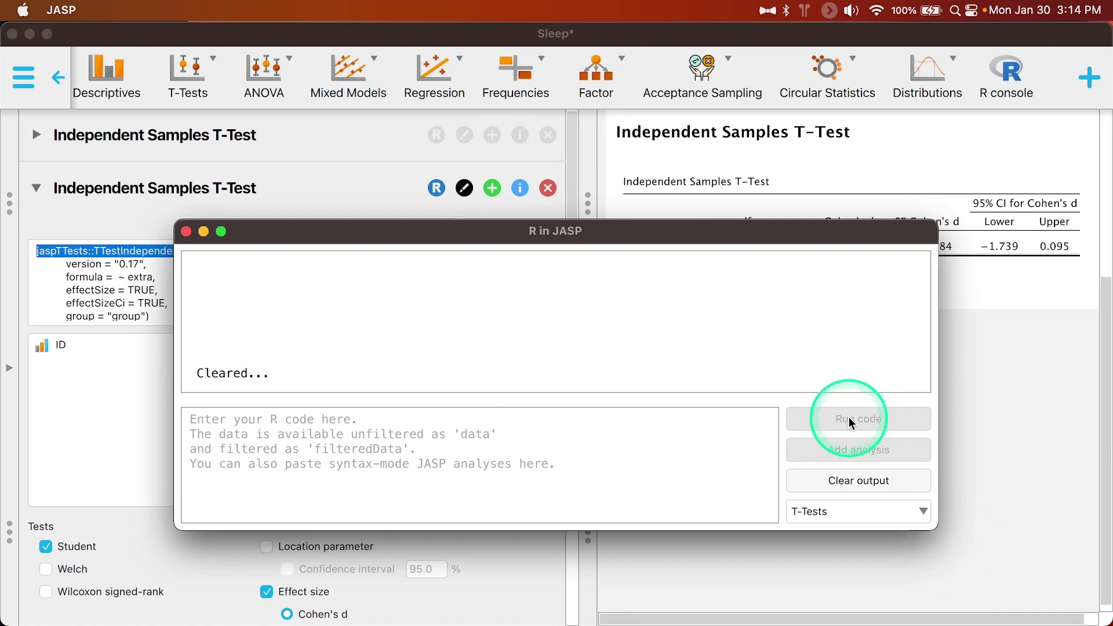
left_click(285, 444)
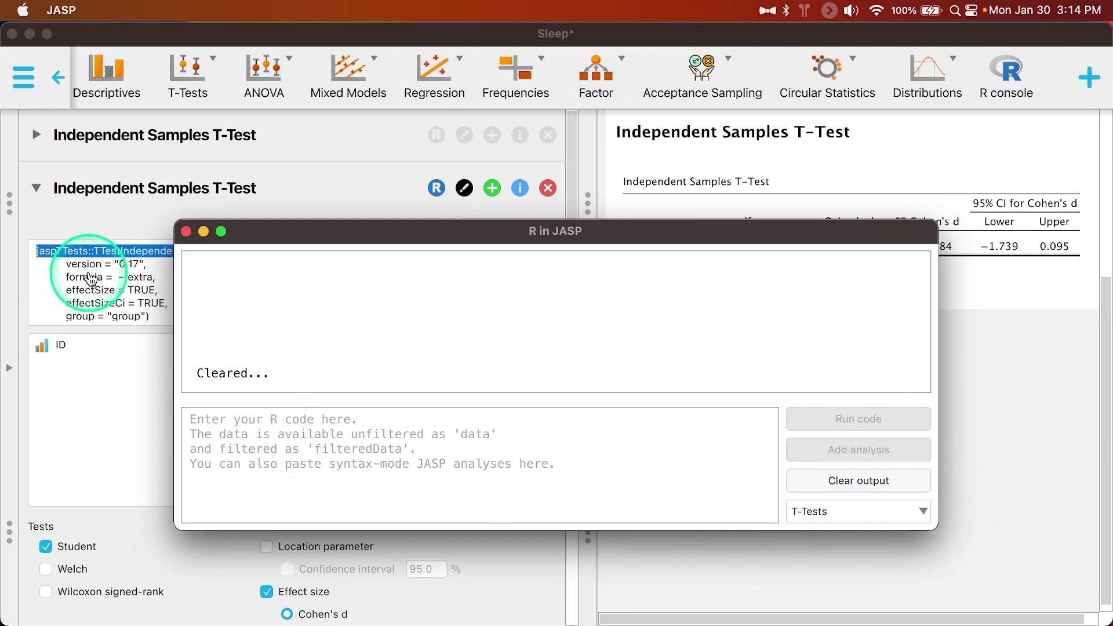